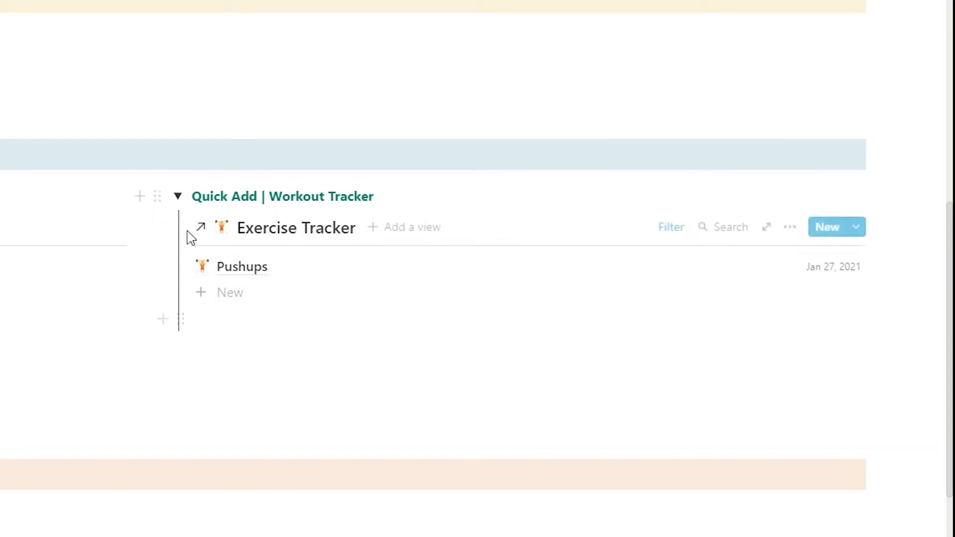
Collapse and re-expand the tracker section, then reveal the new-entry templates (Run, Walk, Workout Template, Empty)
click(178, 196)
click(177, 197)
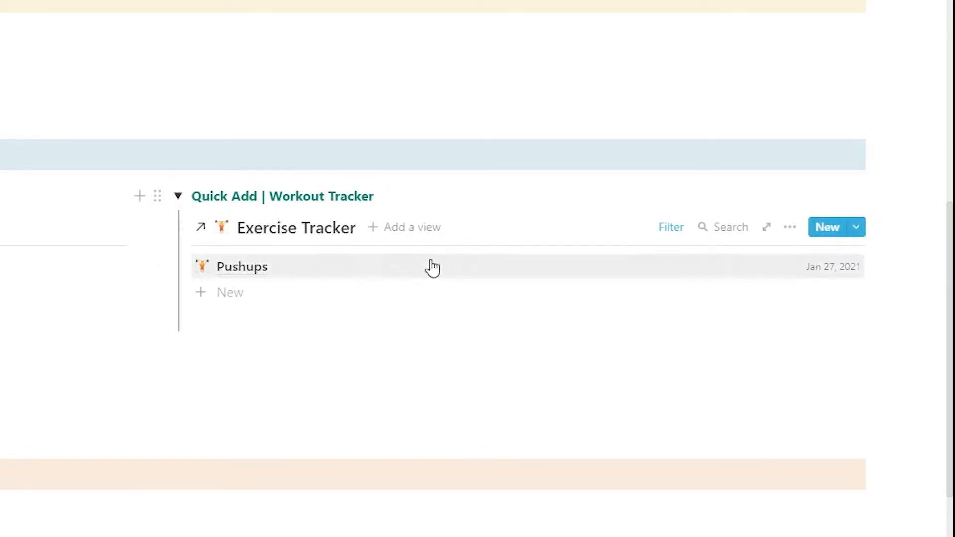
scroll(123, 309, left, 5)
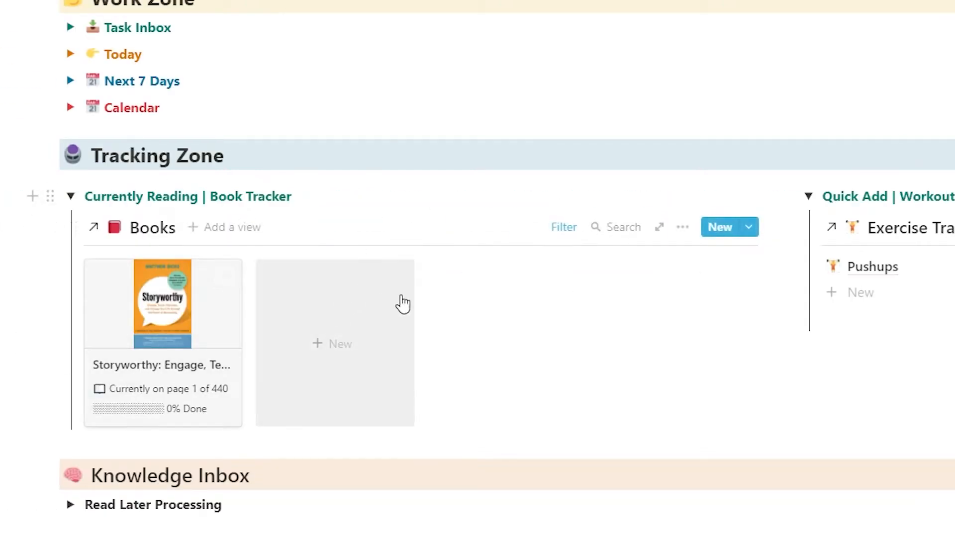
scroll(787, 183, right, 5)
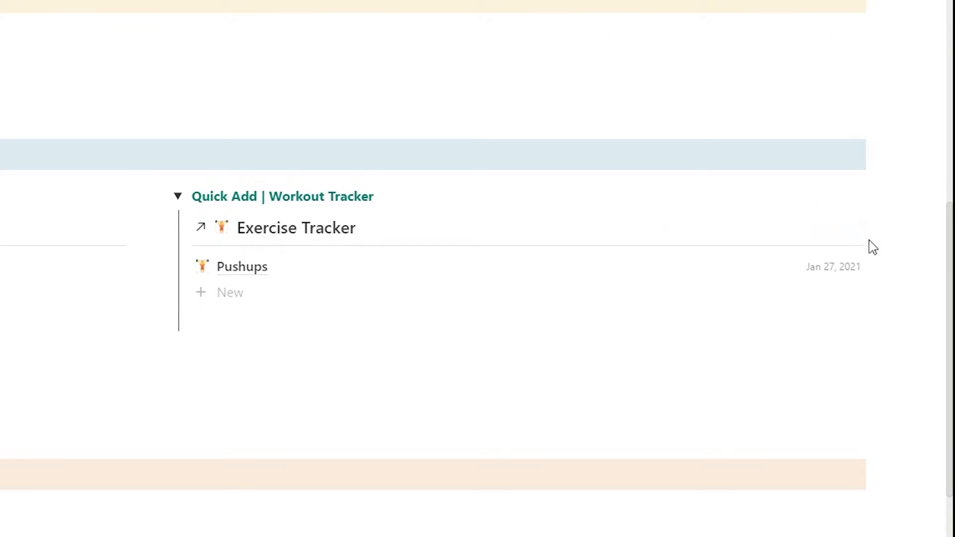
mouse_move(522, 269)
click(857, 226)
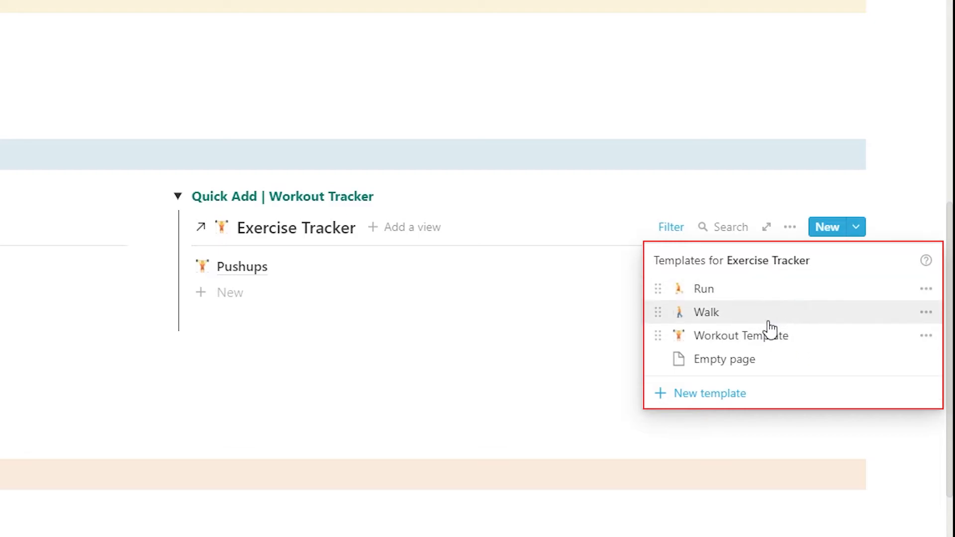
Start a Run entry from the Run template and date it Jan 27, 2021
click(737, 293)
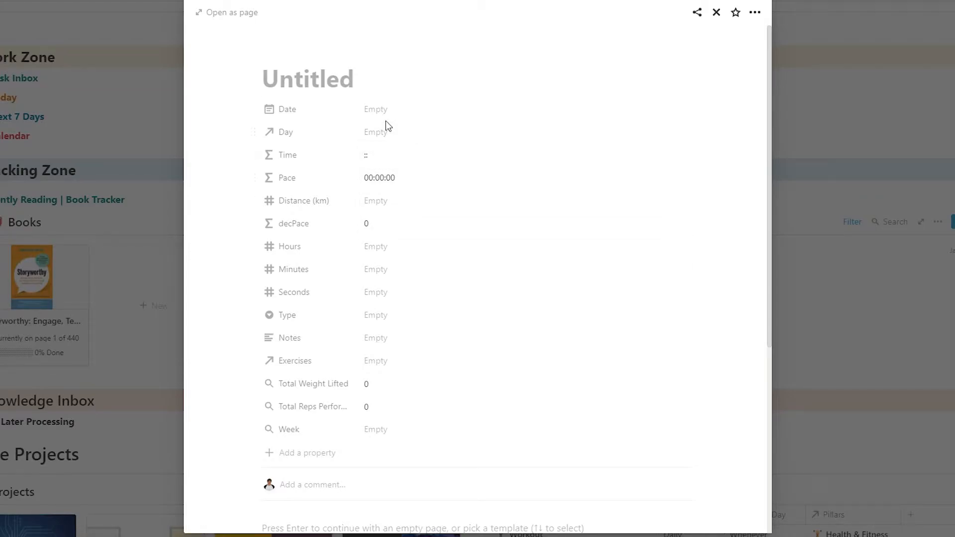
text(Run)
click(422, 109)
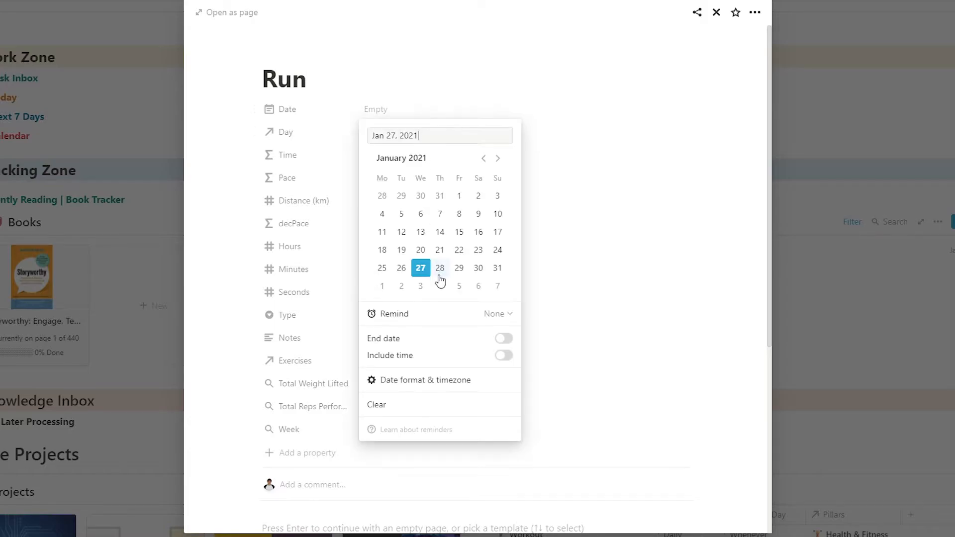
click(421, 268)
click(393, 85)
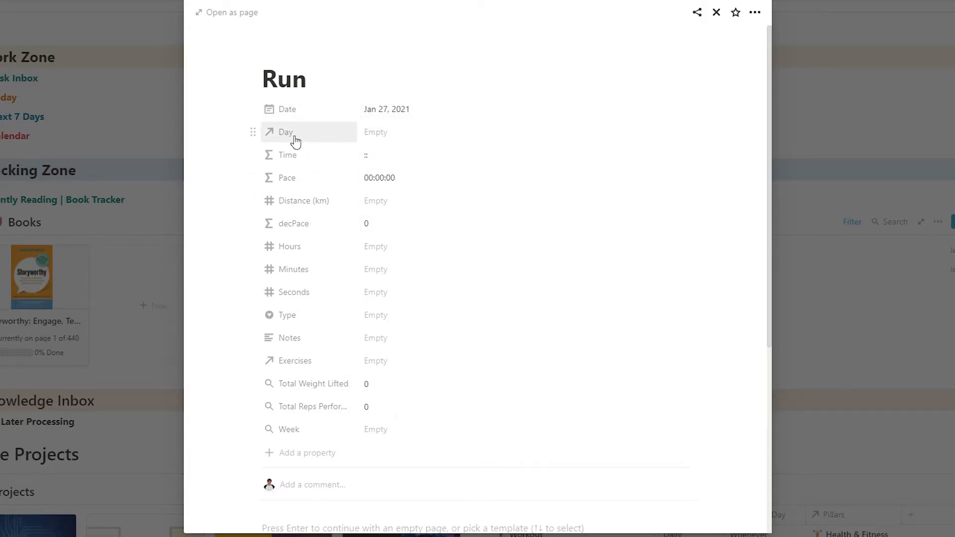
scroll(329, 194, down, 1)
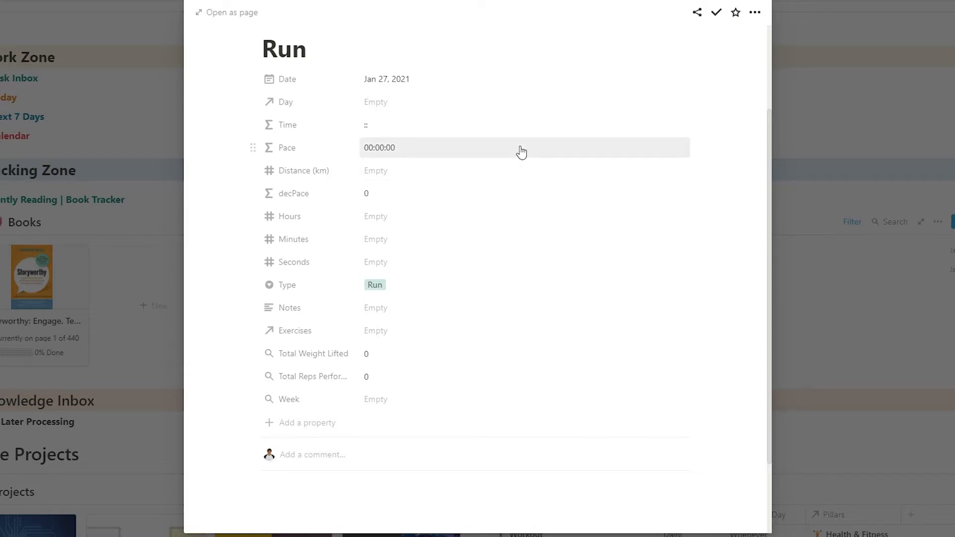
Enter distance 2 km, 0 hours, 10 minutes and 25 seconds, yielding a 00:05:12 pace
click(394, 178)
text(2)
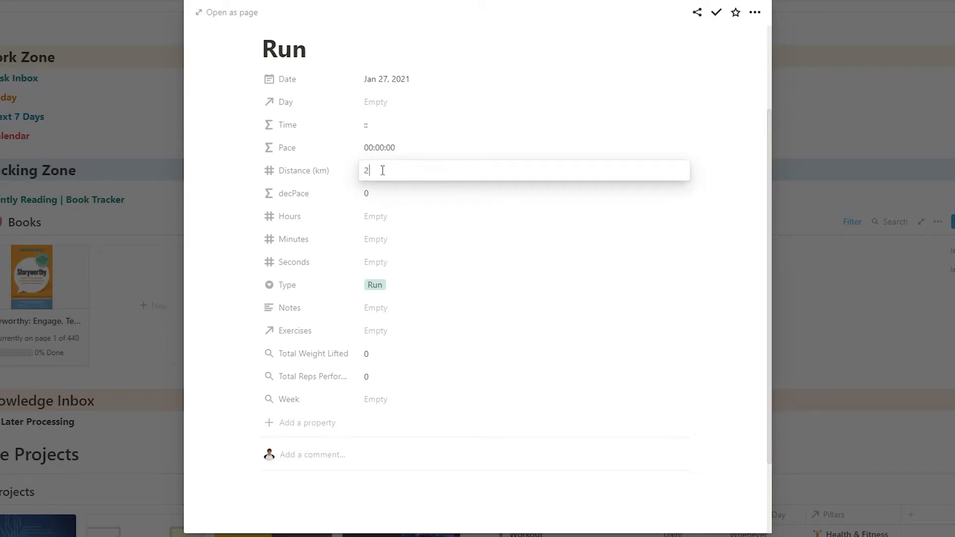
key(Return)
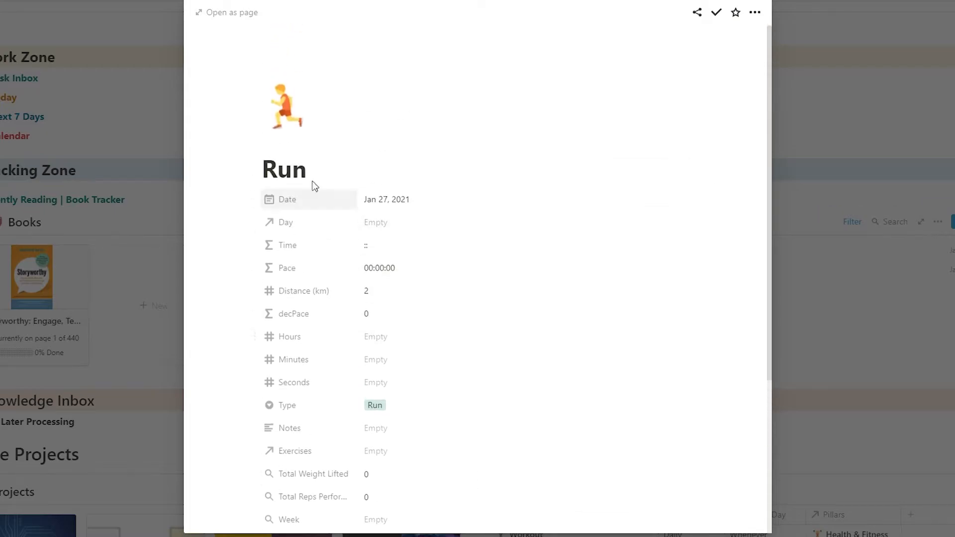
scroll(373, 247, down, 2)
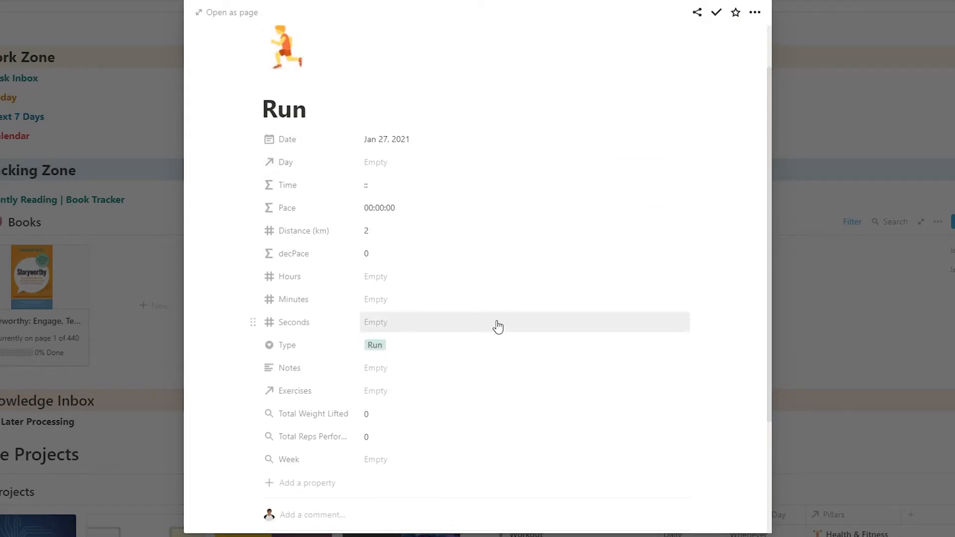
click(444, 284)
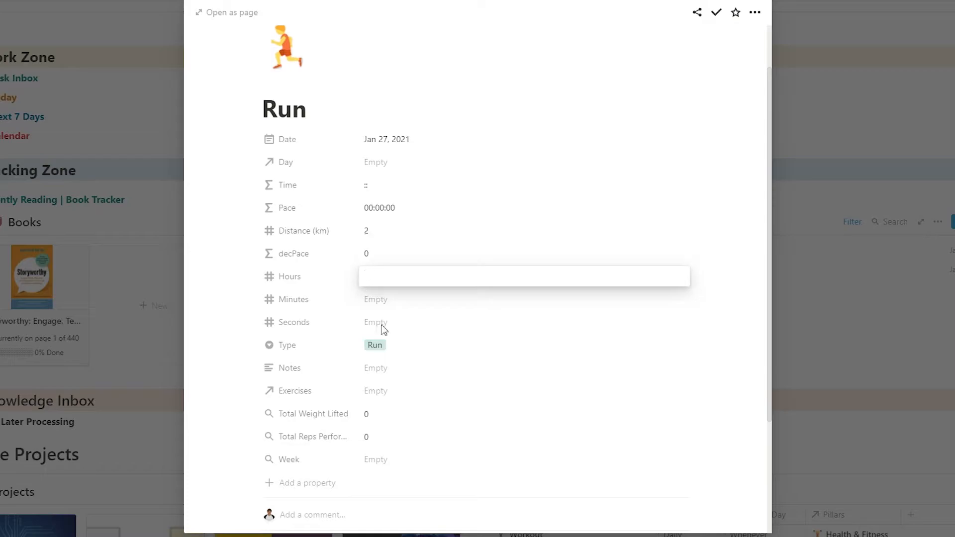
text(0)
click(383, 299)
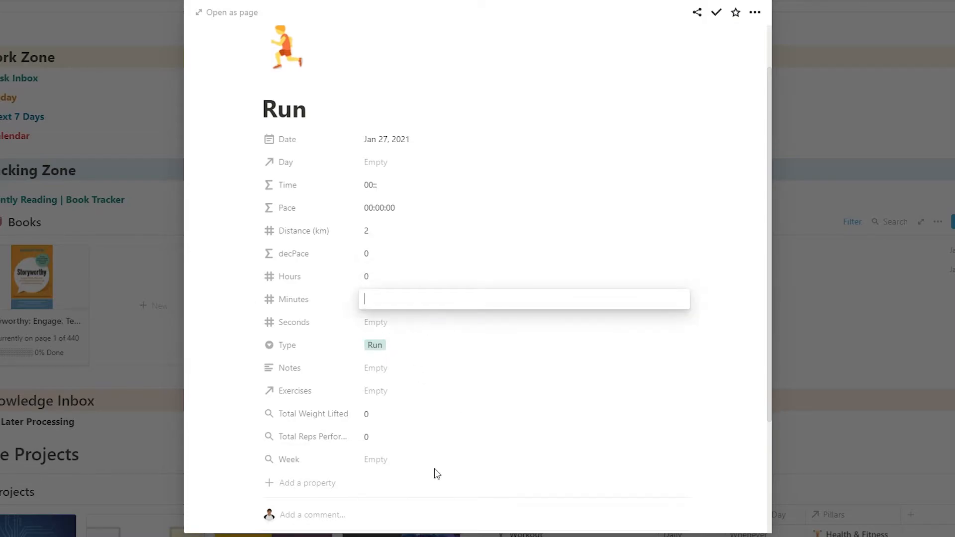
text(10)
text(0)
click(395, 322)
text(25)
key(Return)
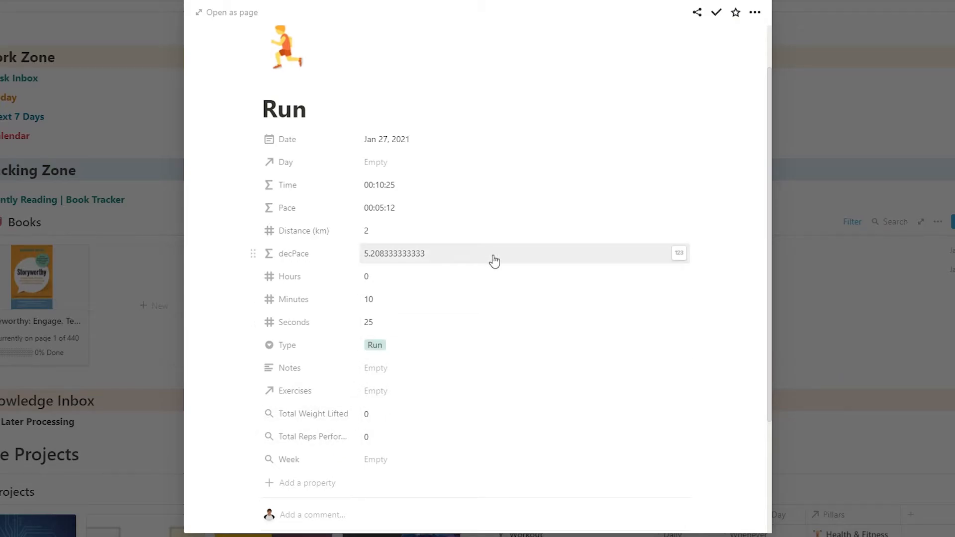
scroll(501, 224, up, 1)
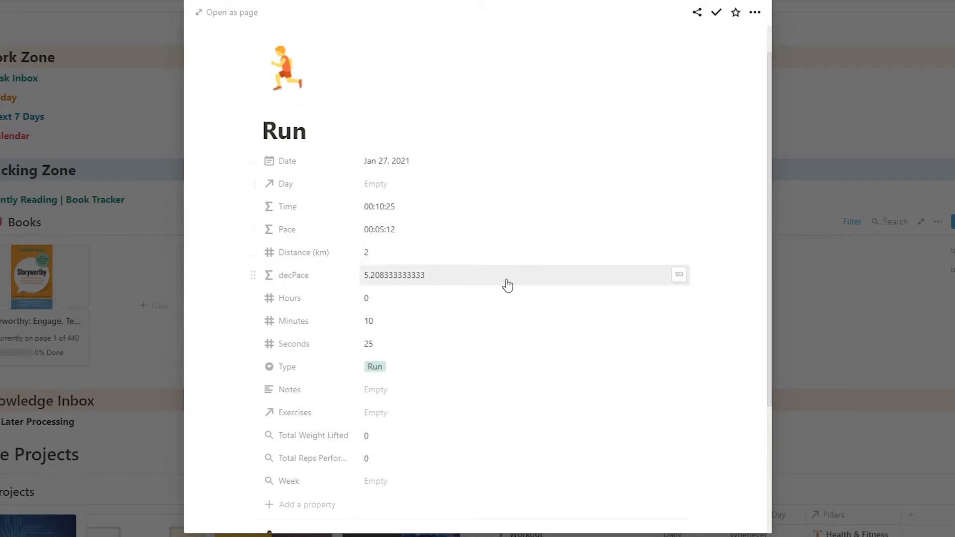
Review the Type choice (left as Run) and page icon unchanged, then return to the dashboard
click(397, 373)
click(407, 297)
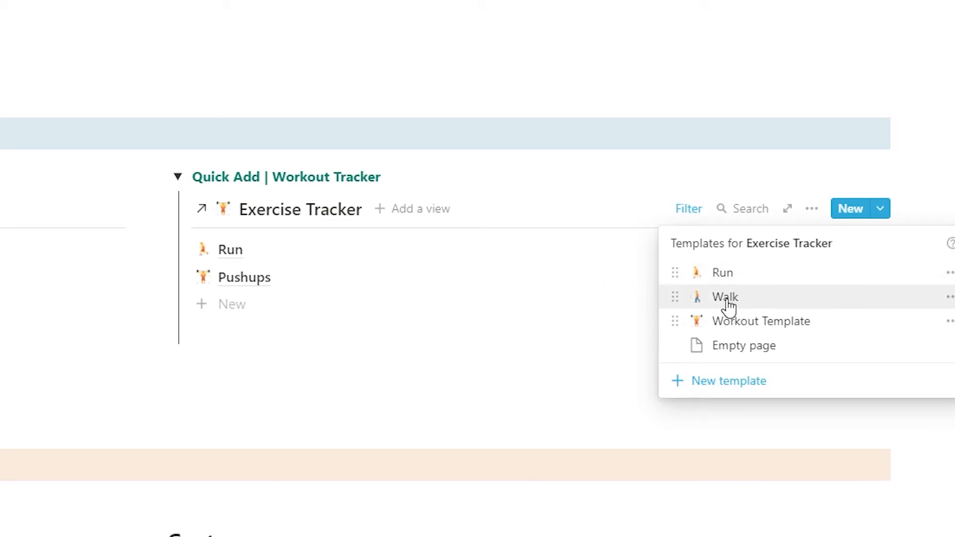
click(263, 251)
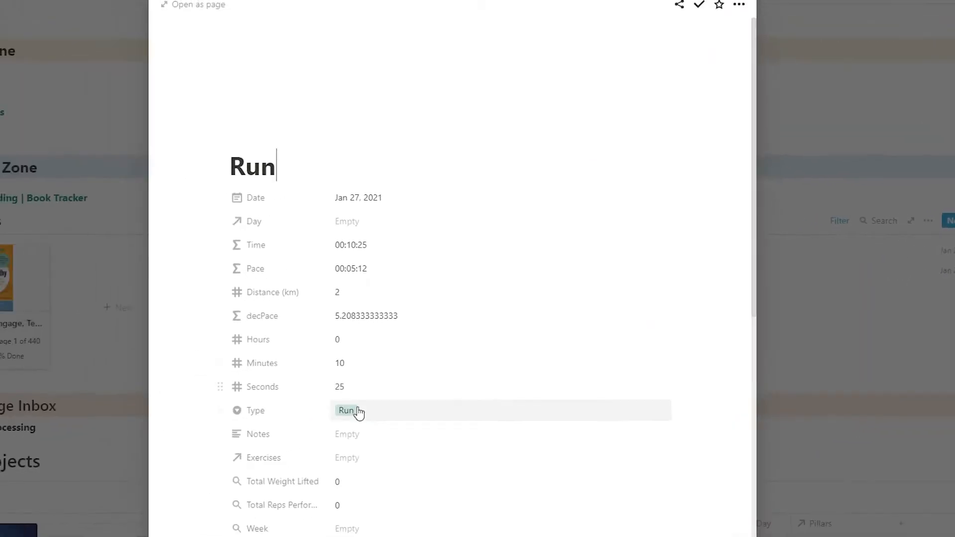
click(384, 410)
click(357, 270)
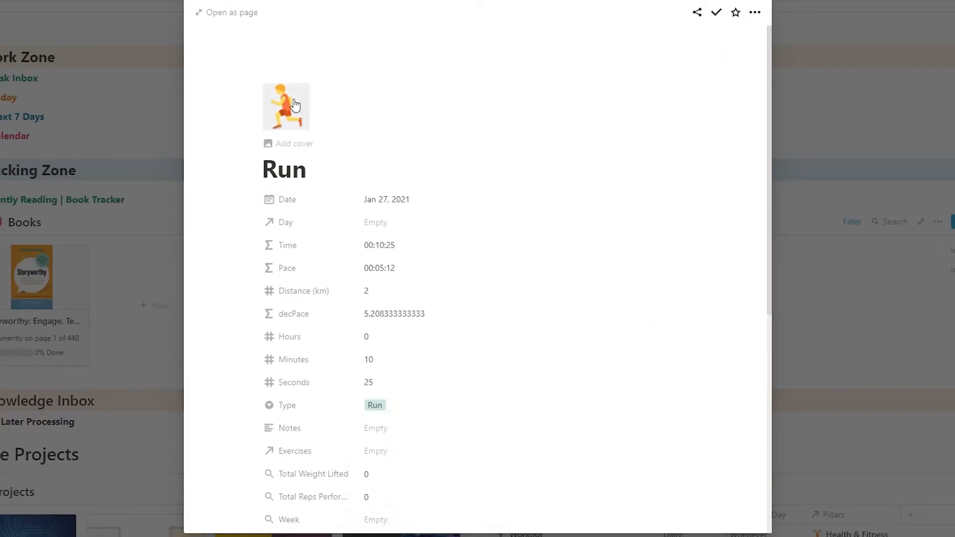
click(287, 110)
click(805, 204)
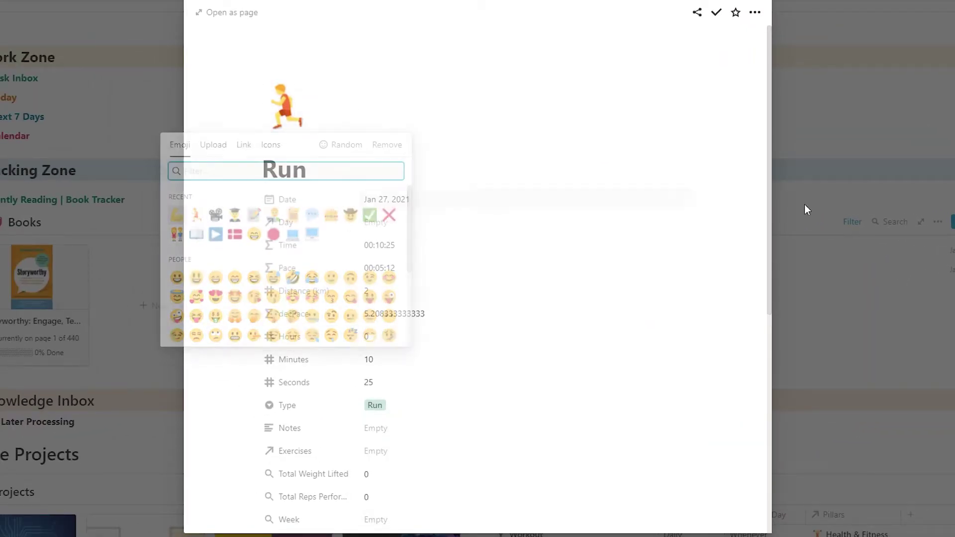
click(842, 200)
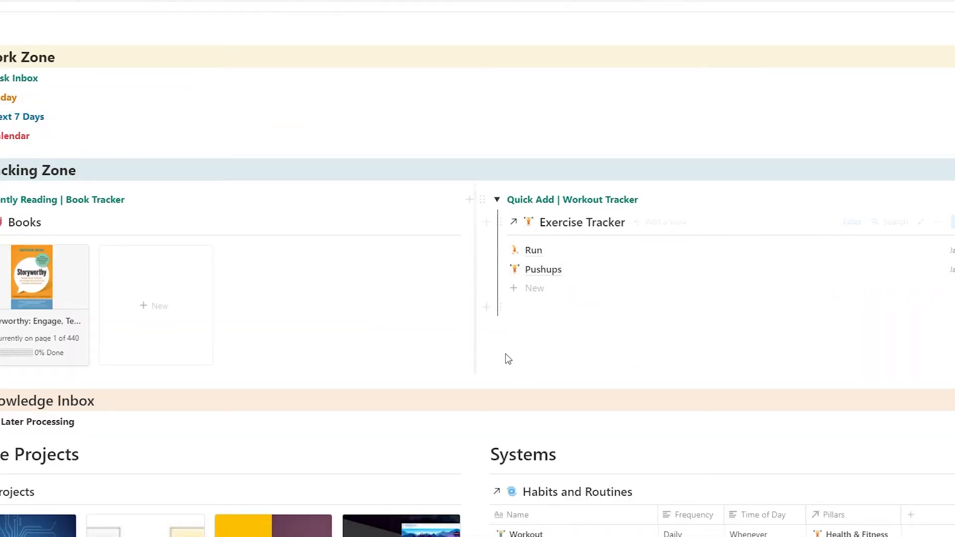
mouse_move(888, 245)
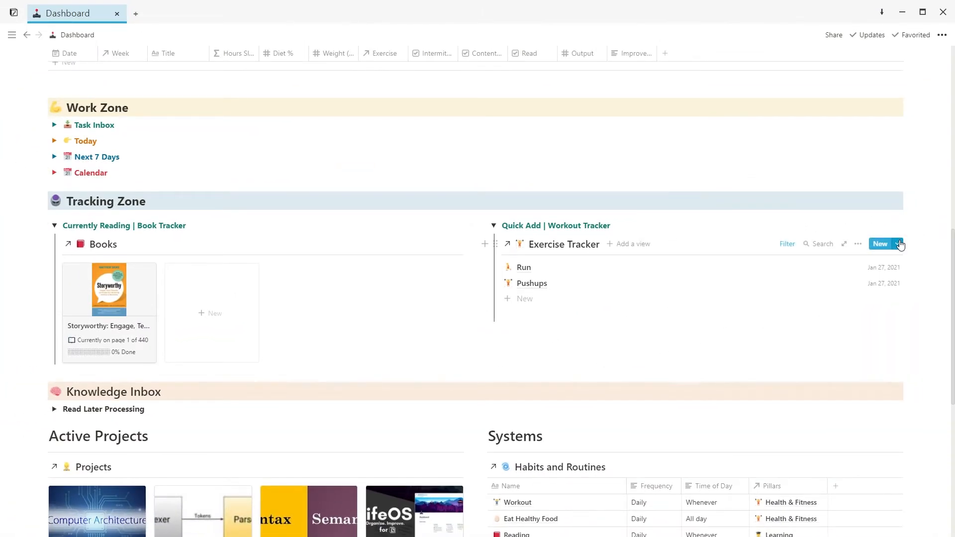
Start a new entry from the Workout Template dated Jan 27, 2021
click(901, 244)
click(815, 308)
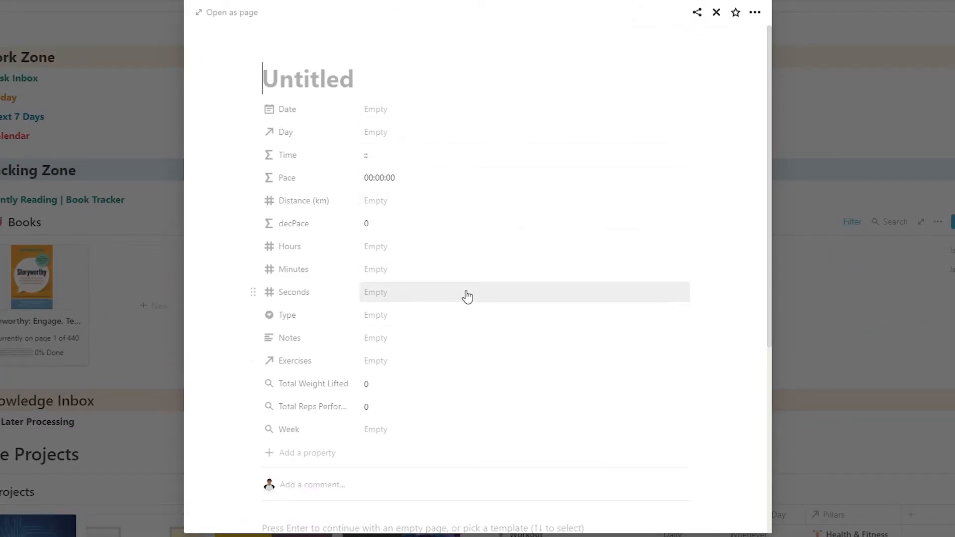
text(Bodyweight Workout)
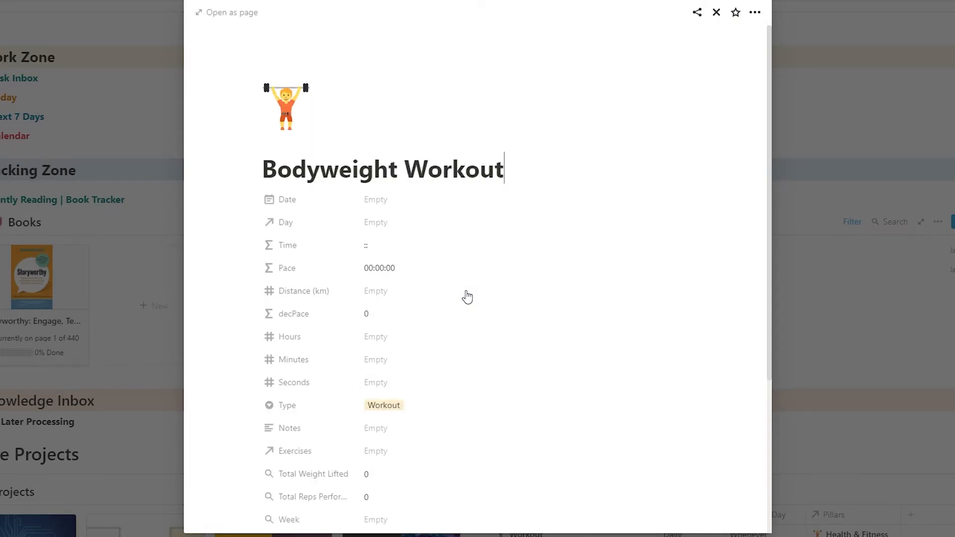
click(384, 199)
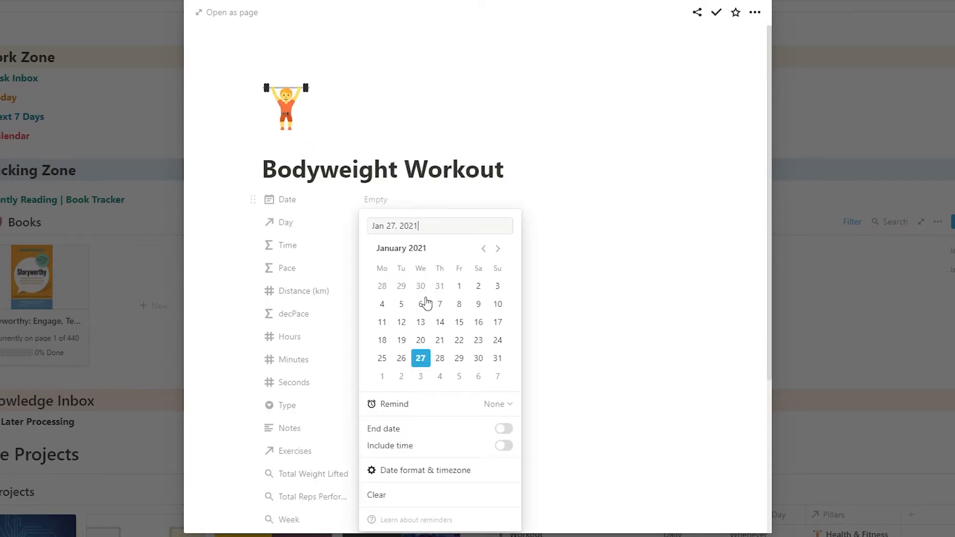
click(420, 358)
click(358, 246)
scroll(360, 224, down, 1)
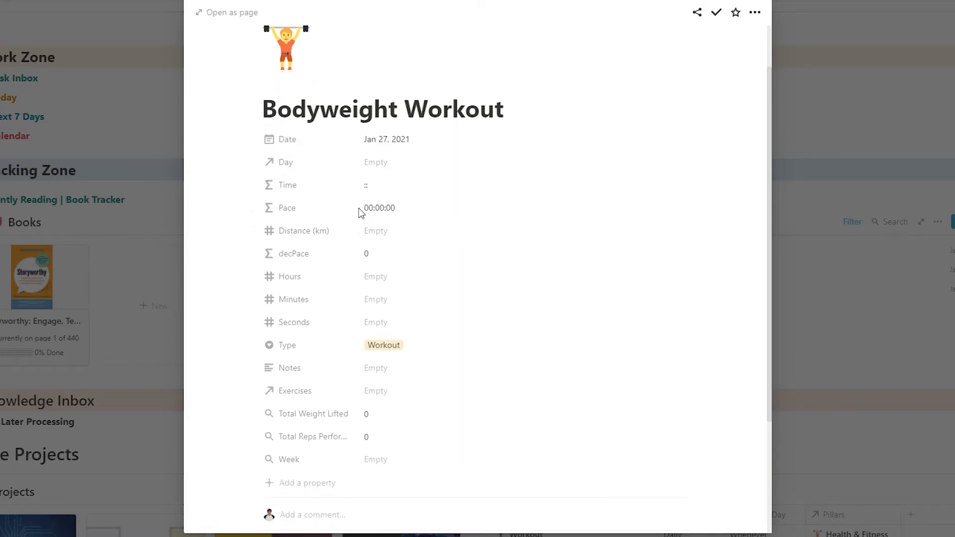
scroll(407, 226, down, 3)
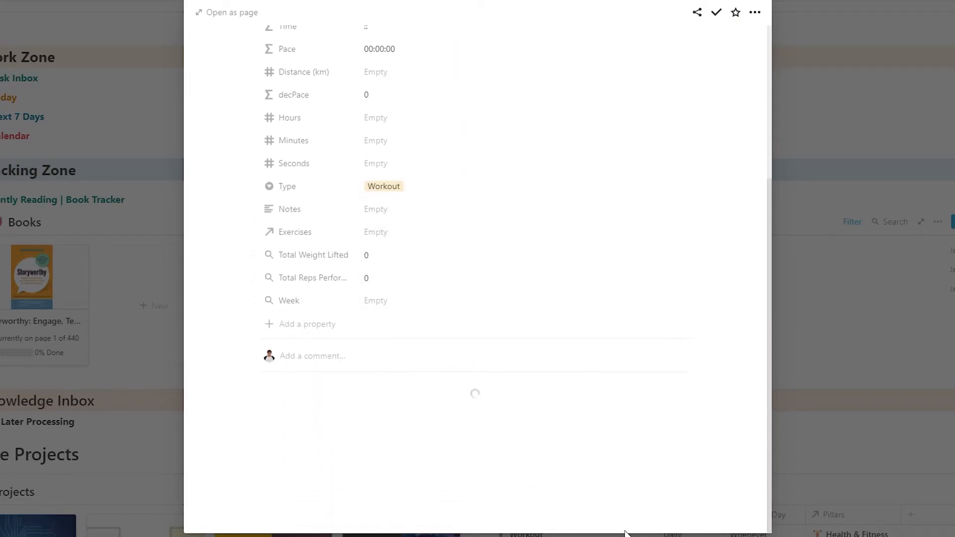
scroll(396, 265, up, 1)
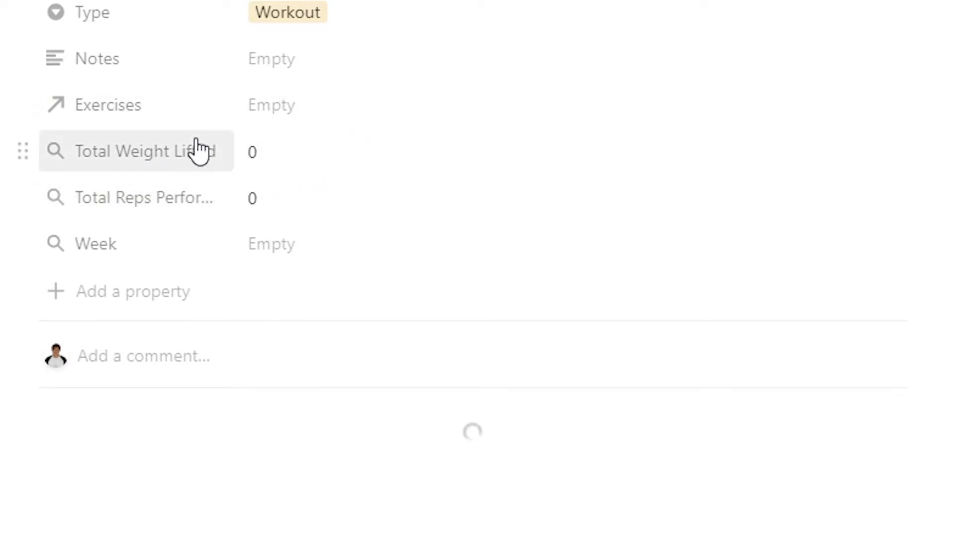
Set Total Weight Lifted and total reps to sum Weight Lifted and Repetitions Performed from Exercises
click(199, 150)
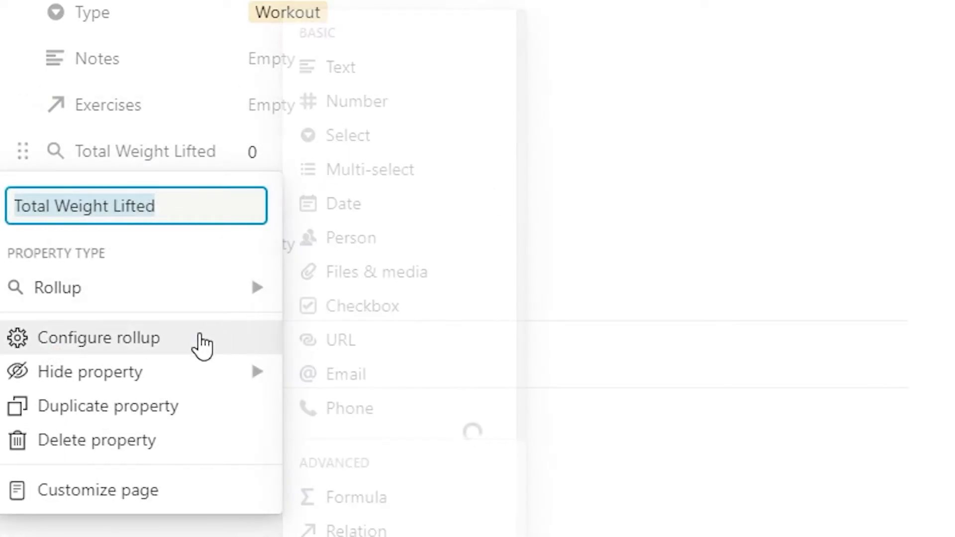
click(99, 338)
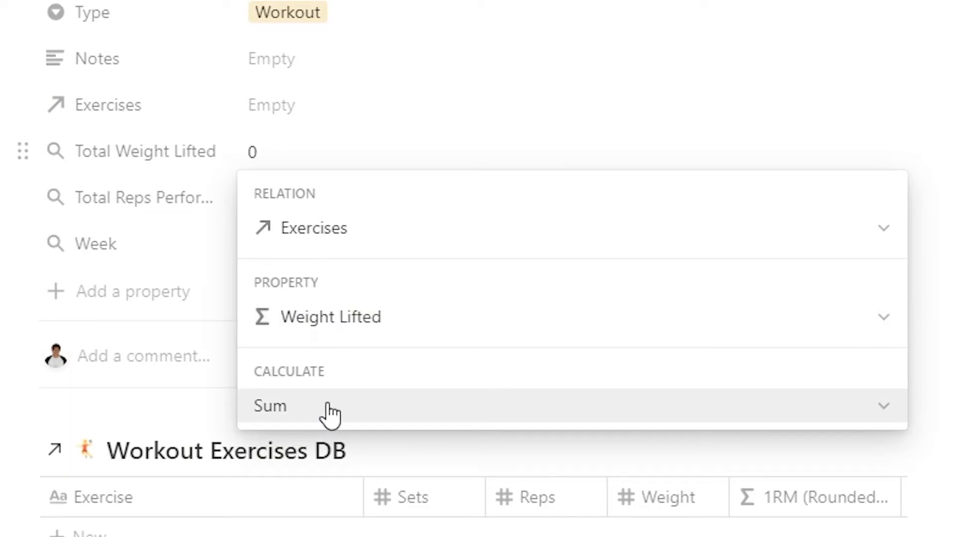
click(180, 198)
click(276, 196)
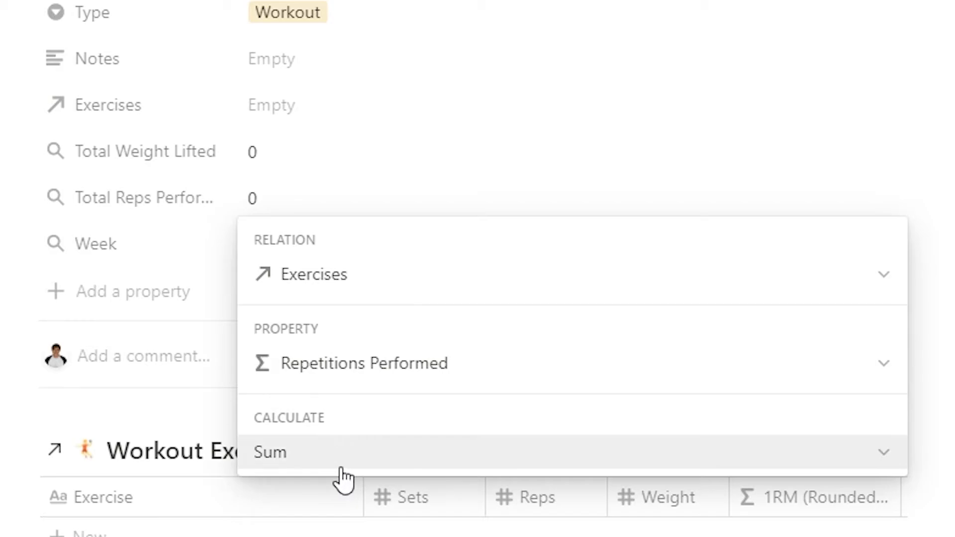
click(192, 46)
scroll(299, 299, down, 2)
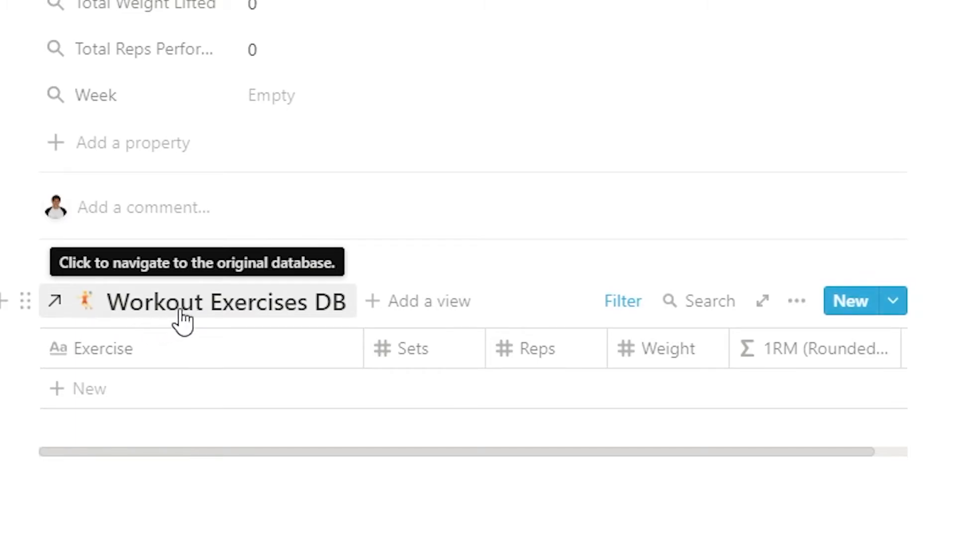
click(616, 305)
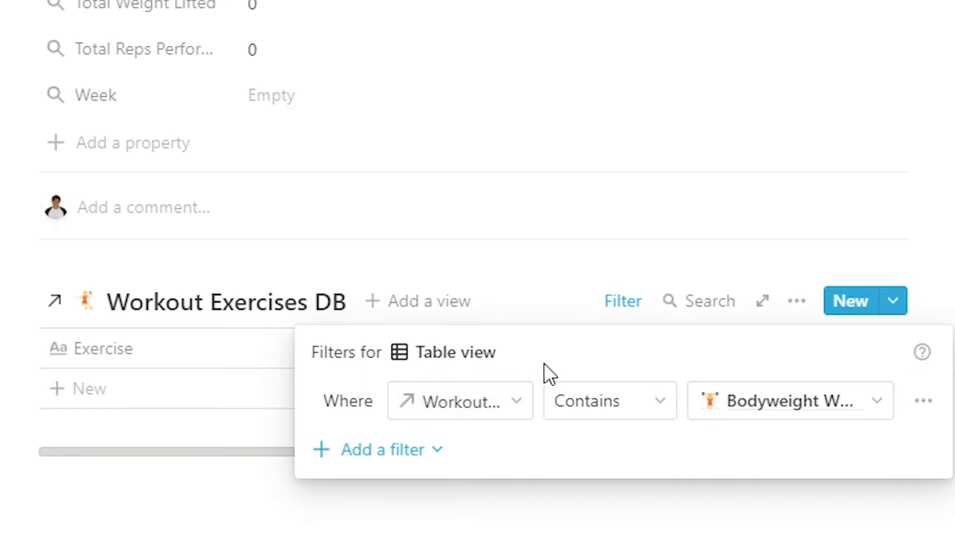
click(497, 409)
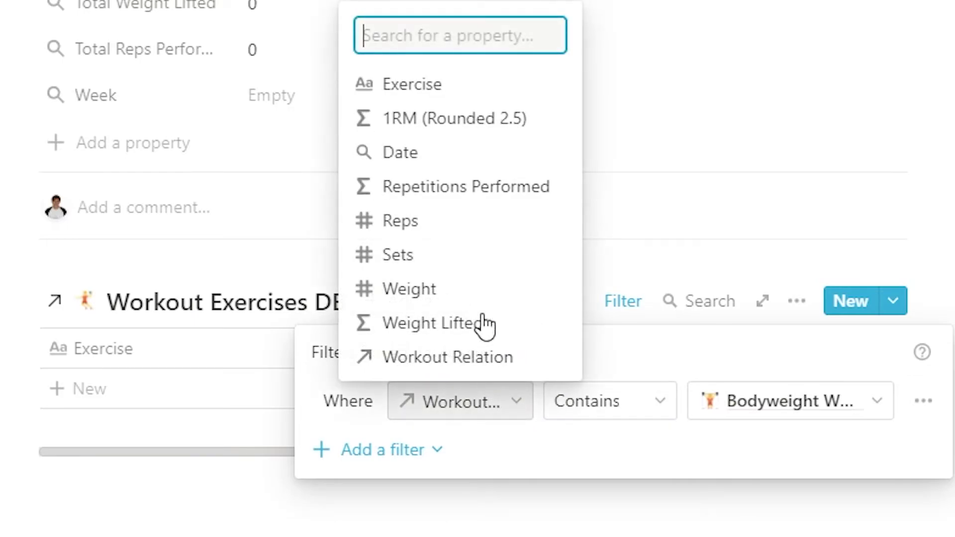
click(654, 384)
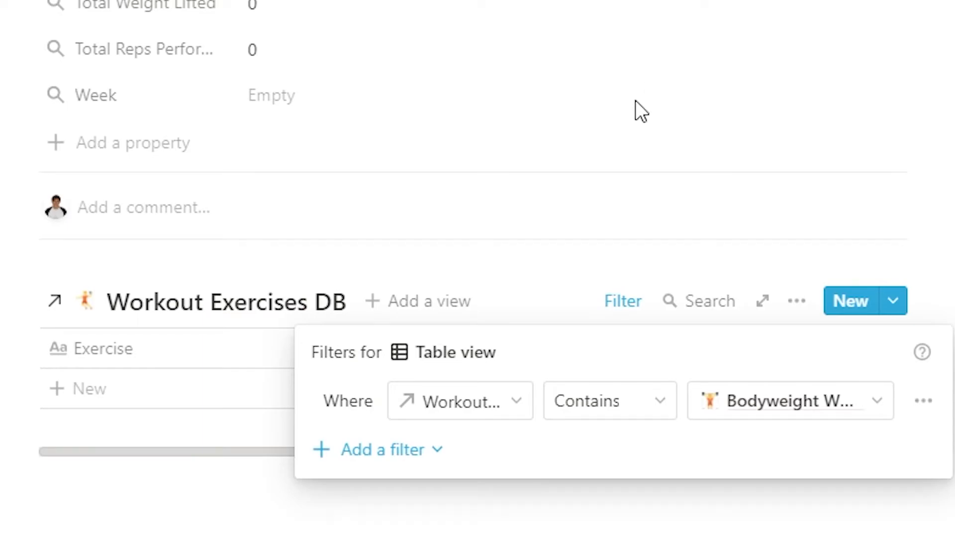
click(665, 161)
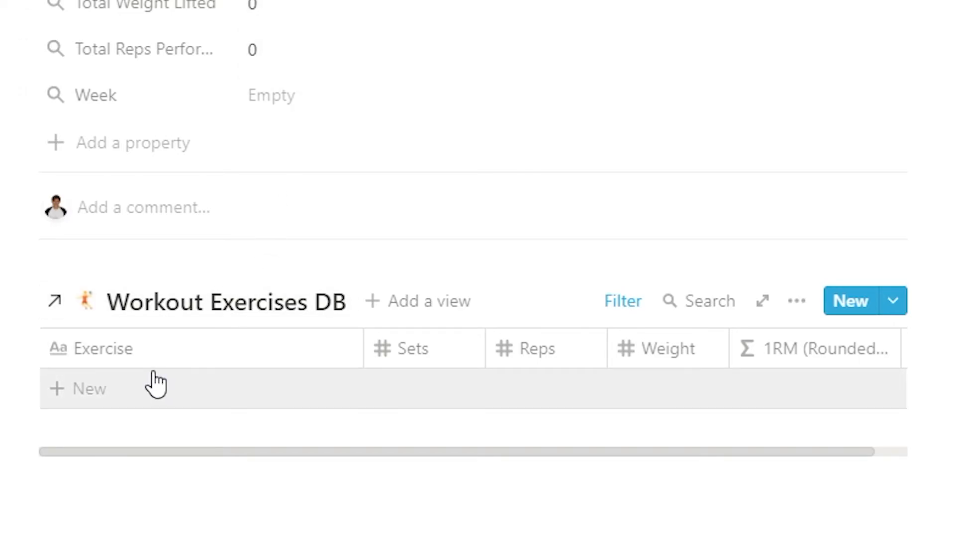
Add a Squats exercise row with 3 sets, 12 reps and 0 weight, giving 36 total reps
click(161, 388)
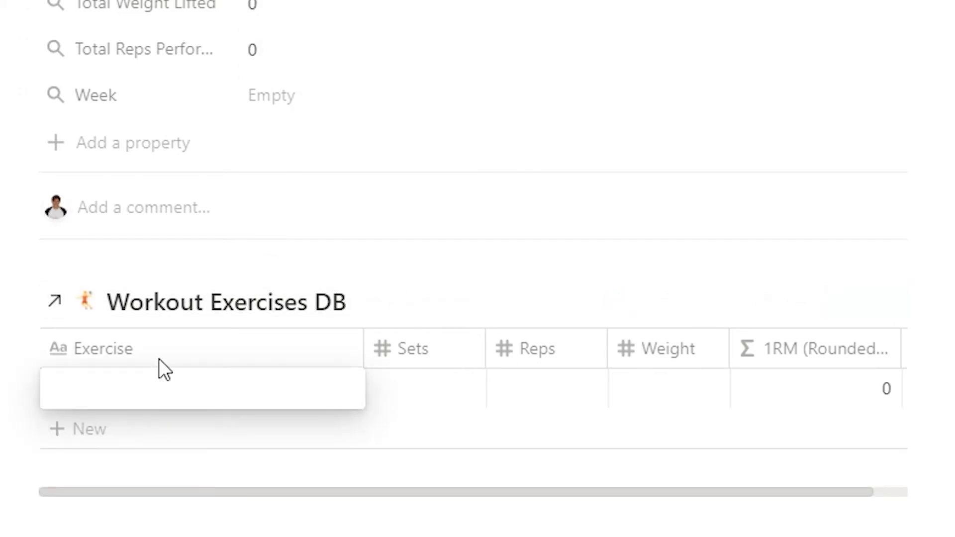
text(Squats)
click(414, 477)
mouse_move(202, 389)
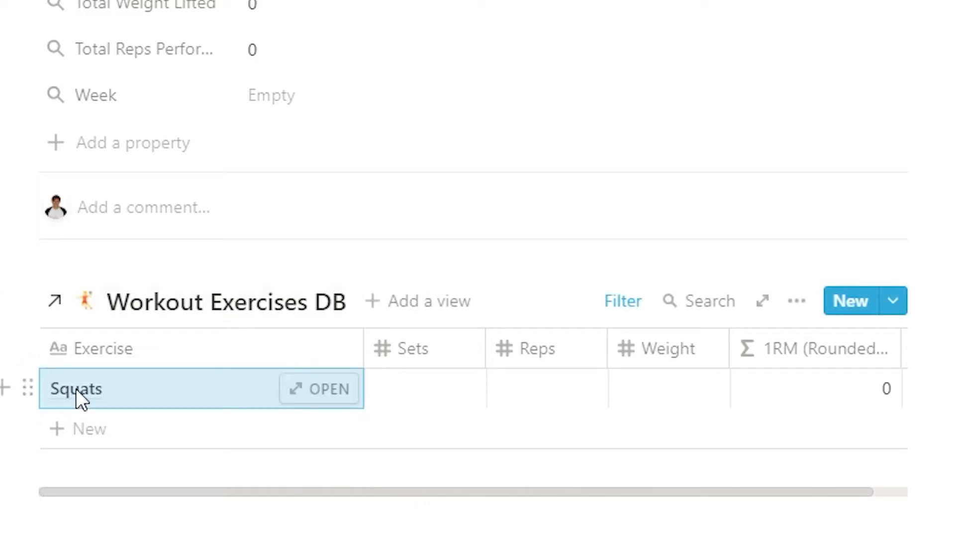
click(416, 388)
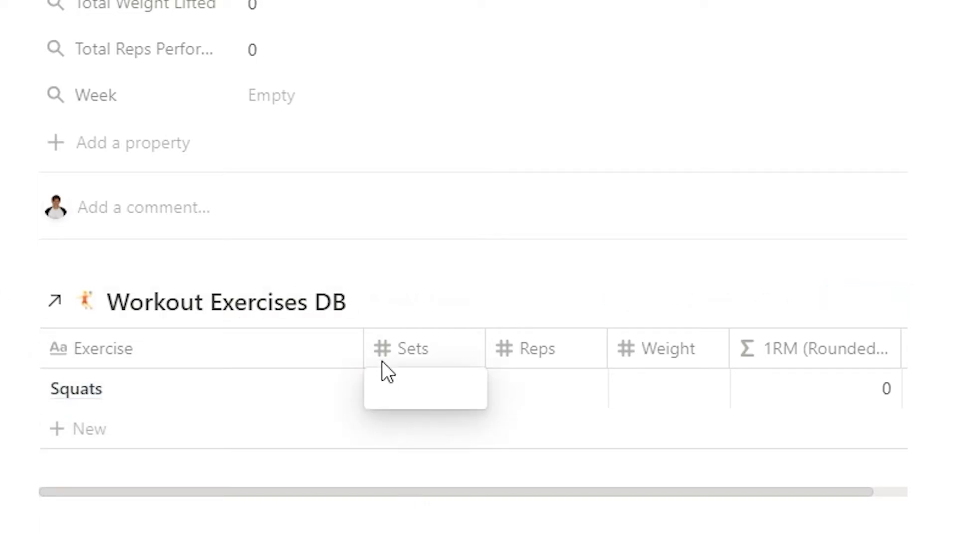
text(3)
key(Tab)
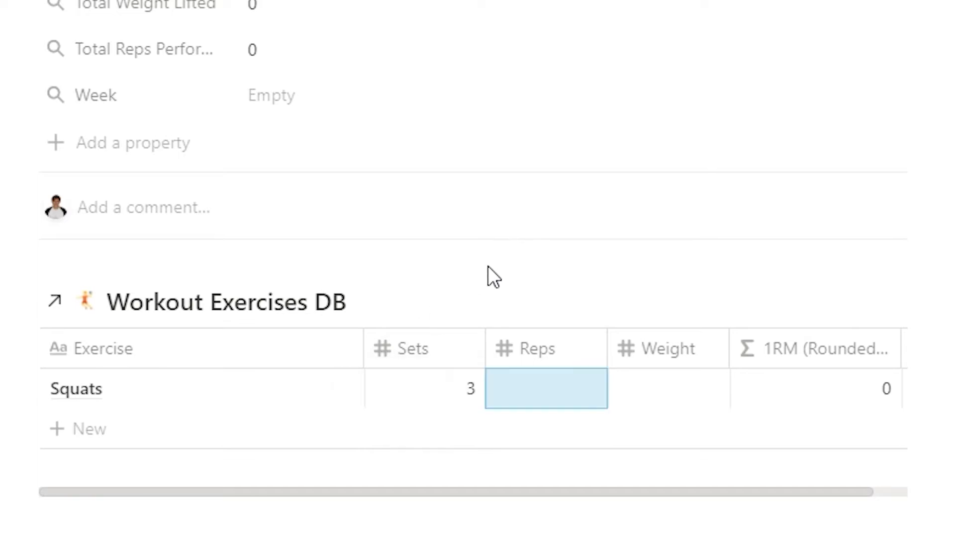
text(12)
key(Tab)
text(0)
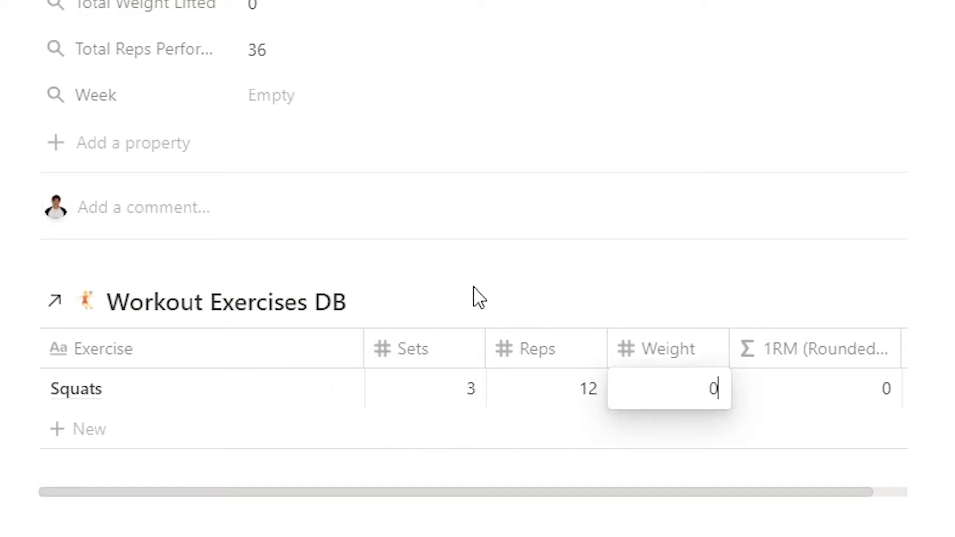
key(Tab)
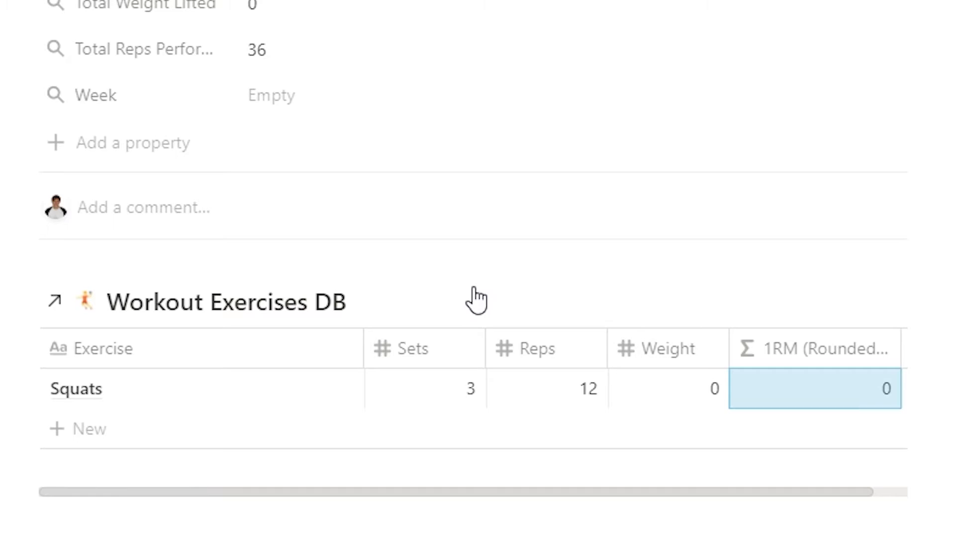
mouse_move(829, 386)
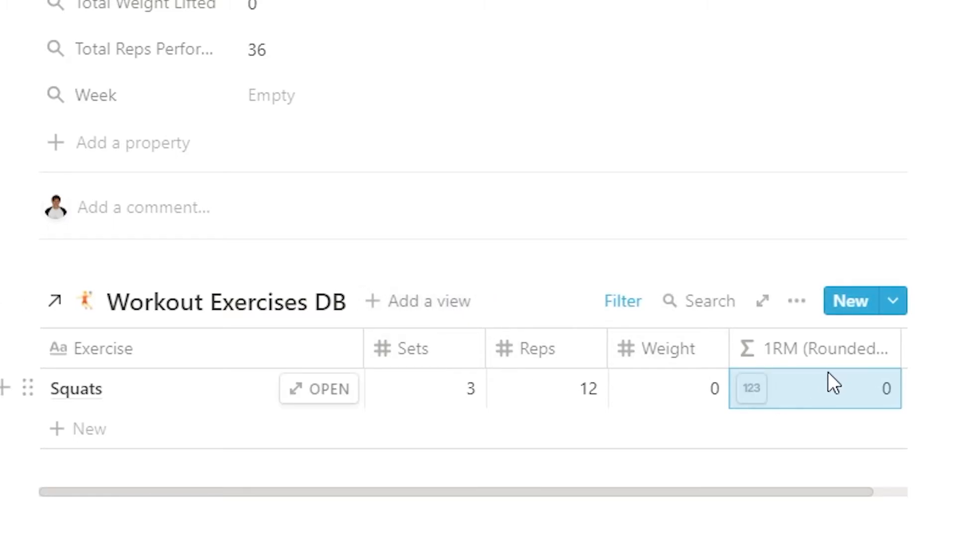
scroll(827, 371, down, 1)
scroll(808, 333, right, 1)
scroll(807, 333, left, 1)
scroll(292, 15, up, 2)
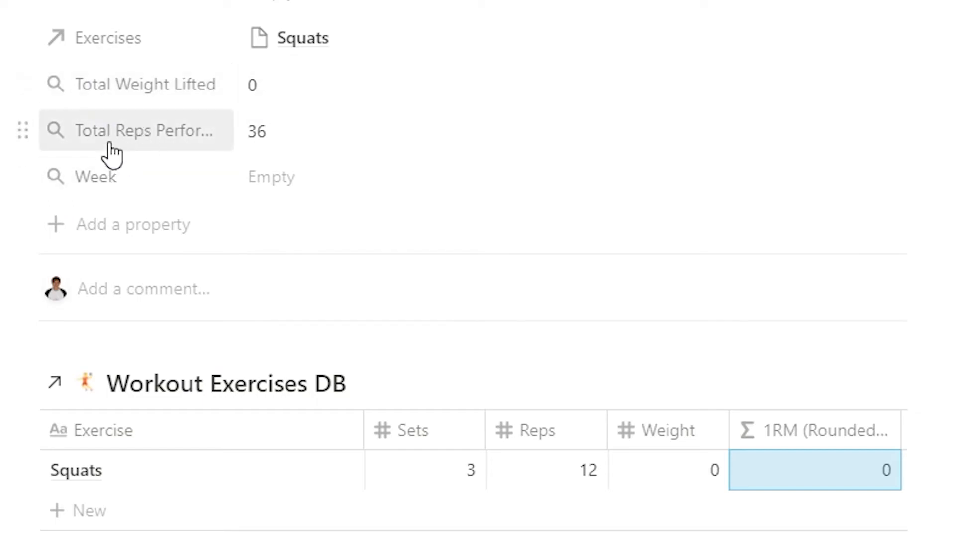
scroll(270, 142, down, 2)
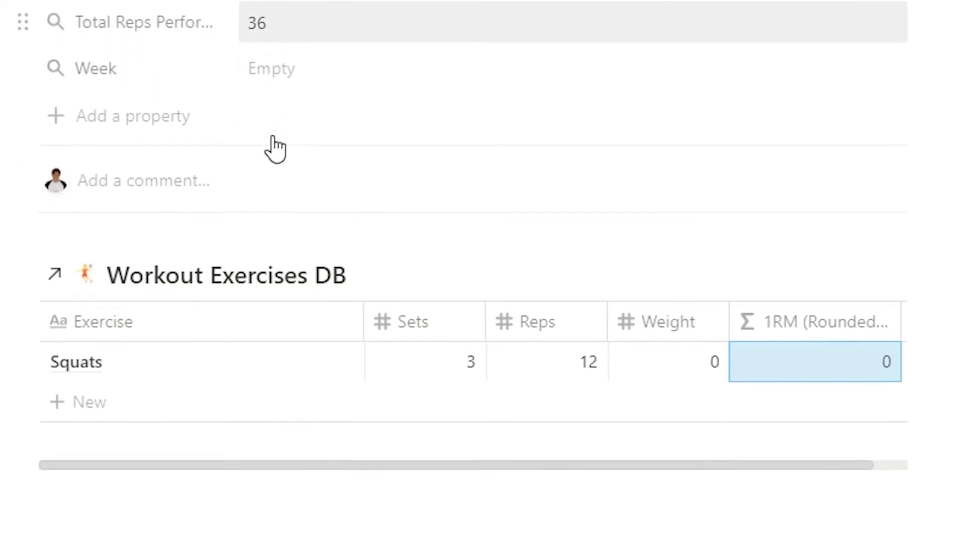
Add a Pushups row with 3 sets, 5 reps and 20 weight, then view the 1RM formula
click(75, 396)
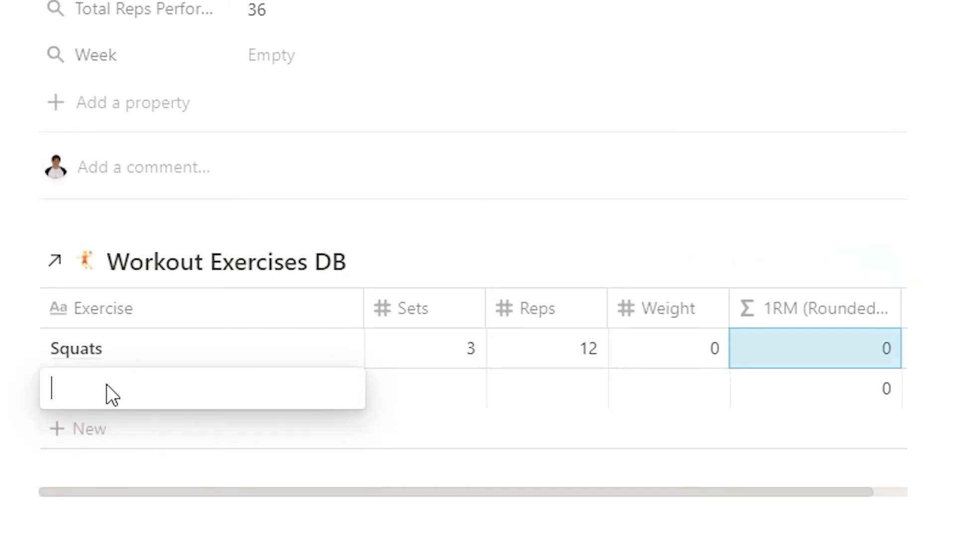
text(pUSHUPS)
key(ctrl+a)
text(P)
key(Tab)
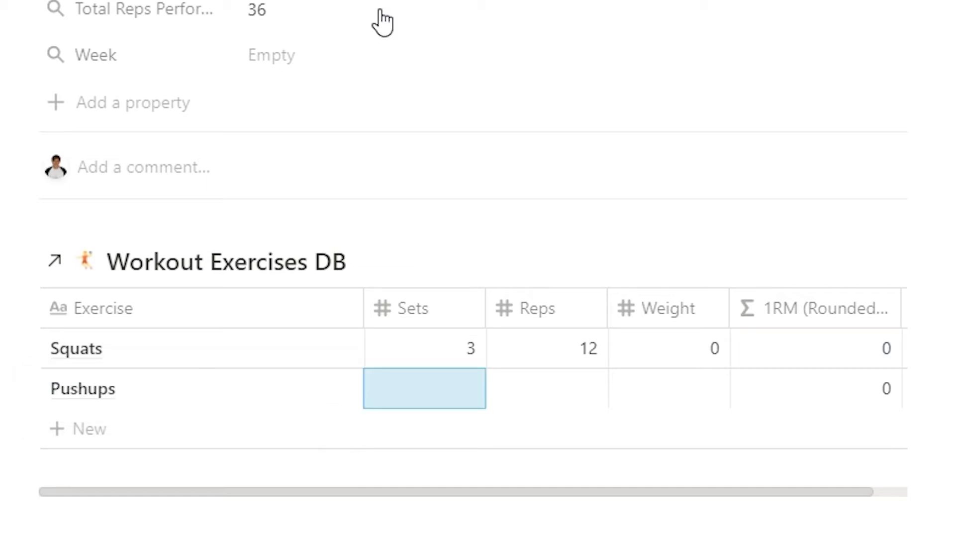
text(3)
key(Tab)
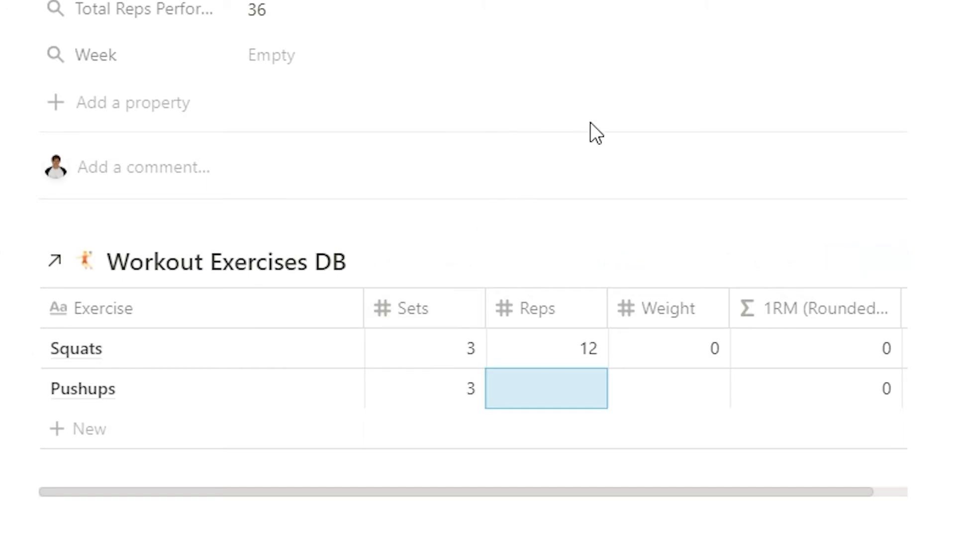
text(5)
key(Tab)
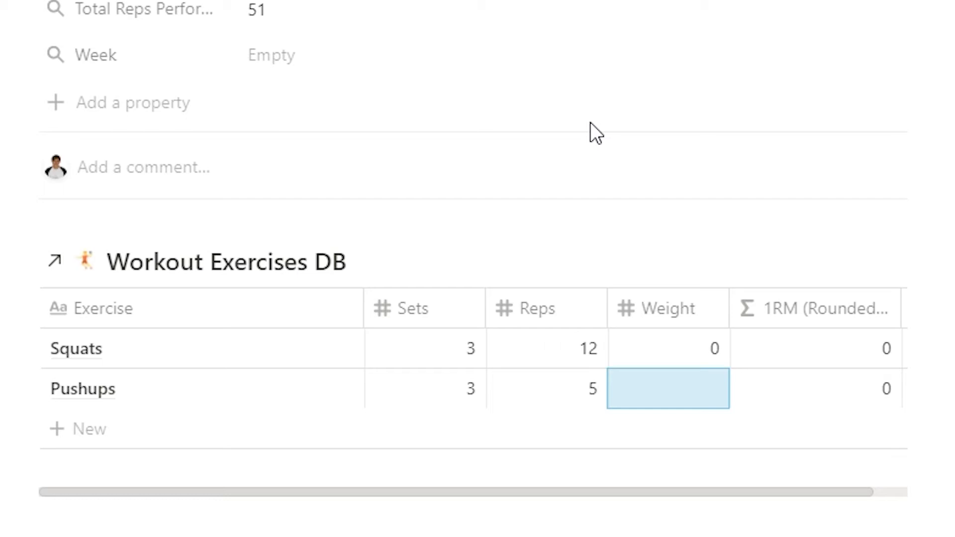
text(20)
key(Tab)
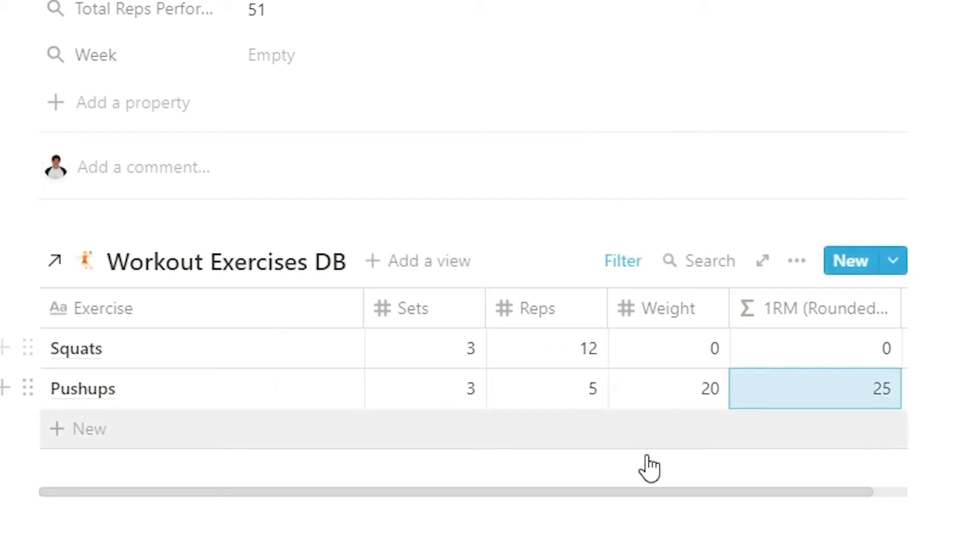
scroll(641, 388, up, 2)
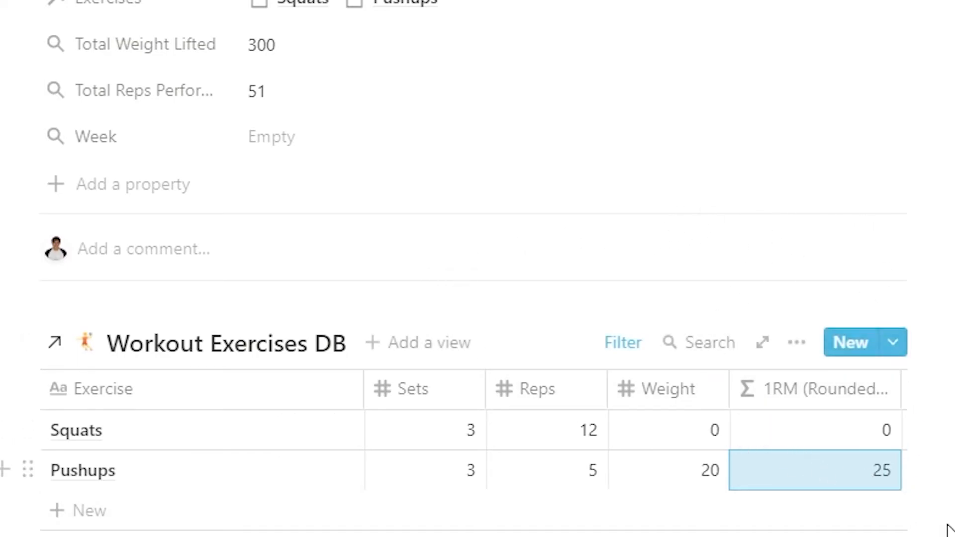
click(797, 470)
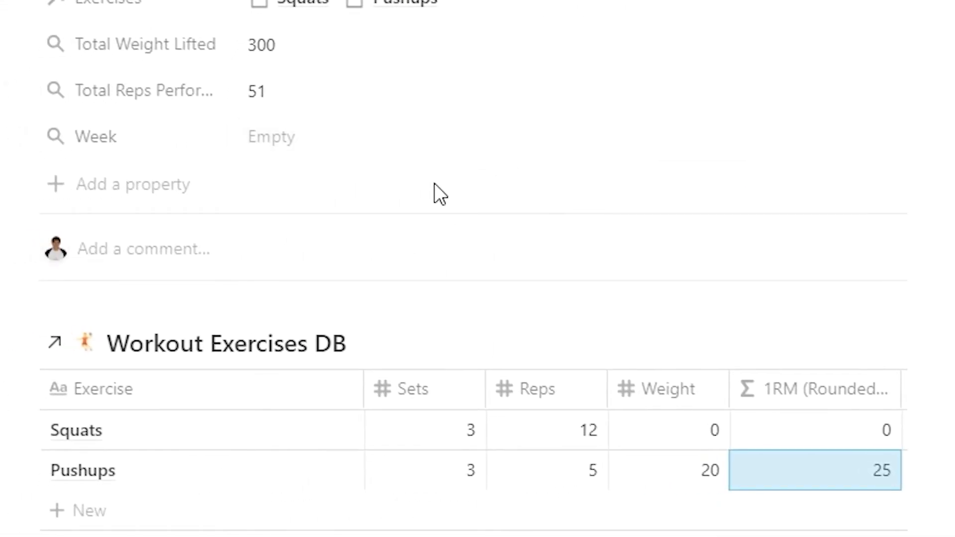
scroll(435, 183, up, 2)
scroll(435, 183, down, 4)
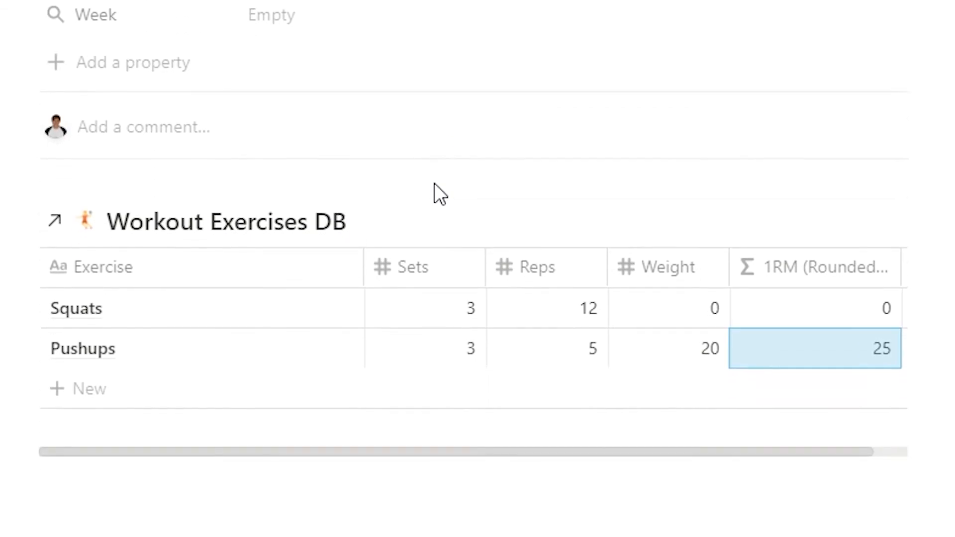
scroll(434, 183, up, 5)
scroll(434, 183, up, 3)
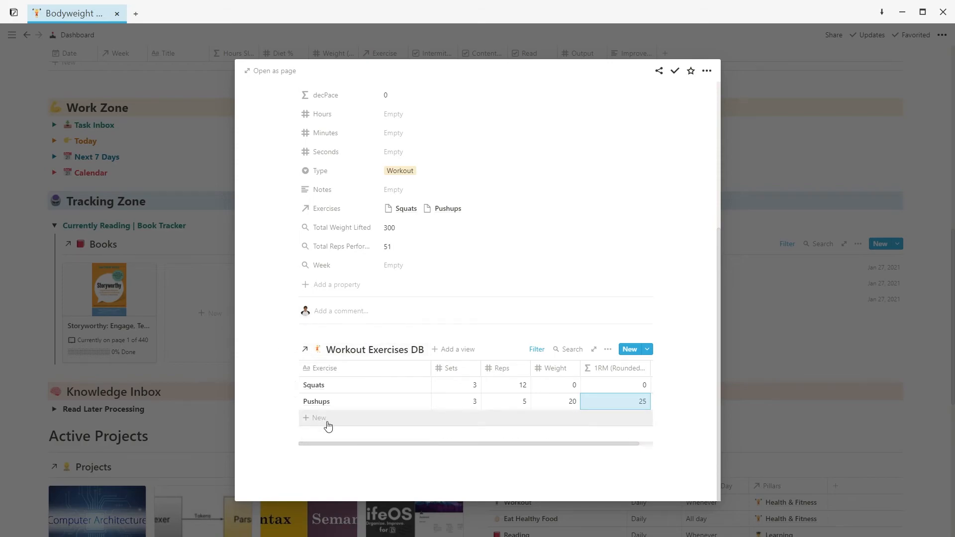
scroll(448, 373, up, 3)
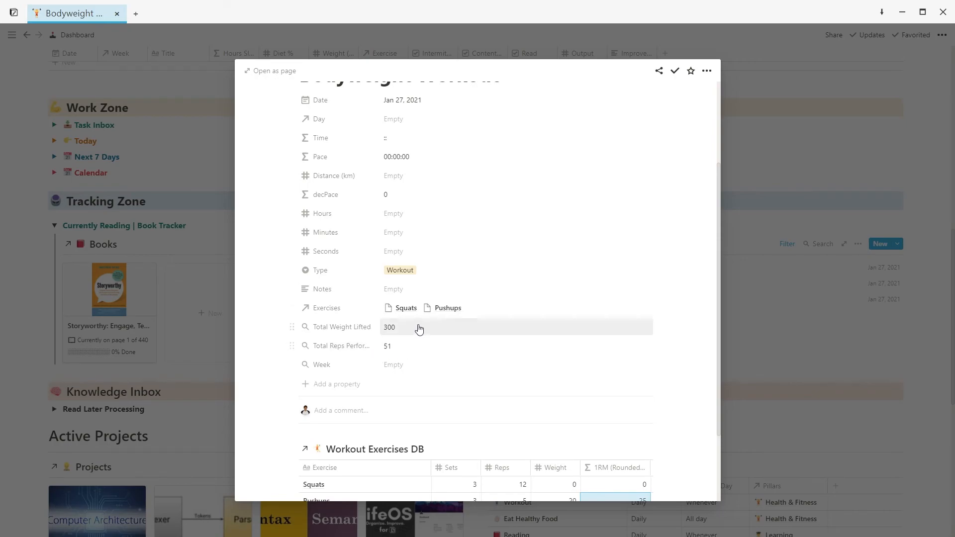
Close the Bodyweight Workout entry, returning to the dashboard listing it with Run and Pushups
click(840, 283)
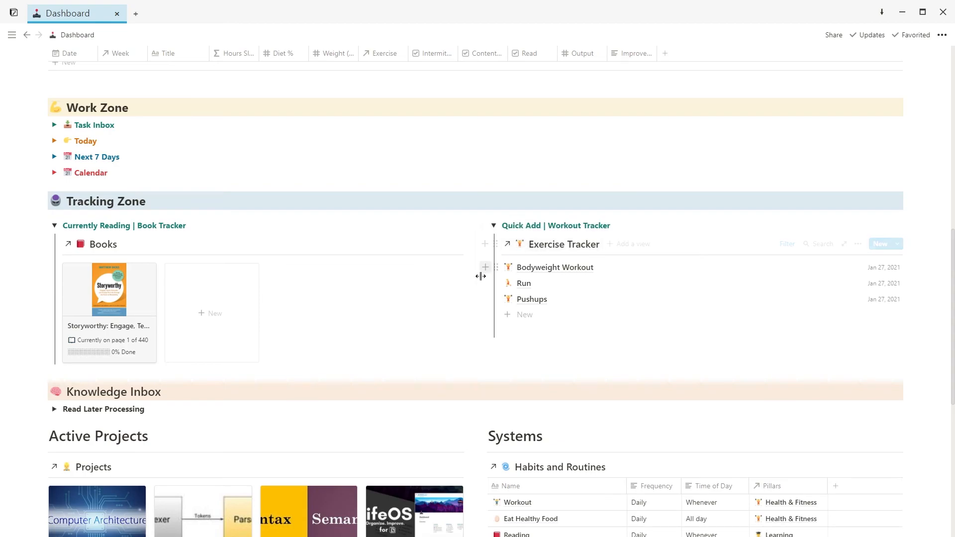
mouse_move(701, 284)
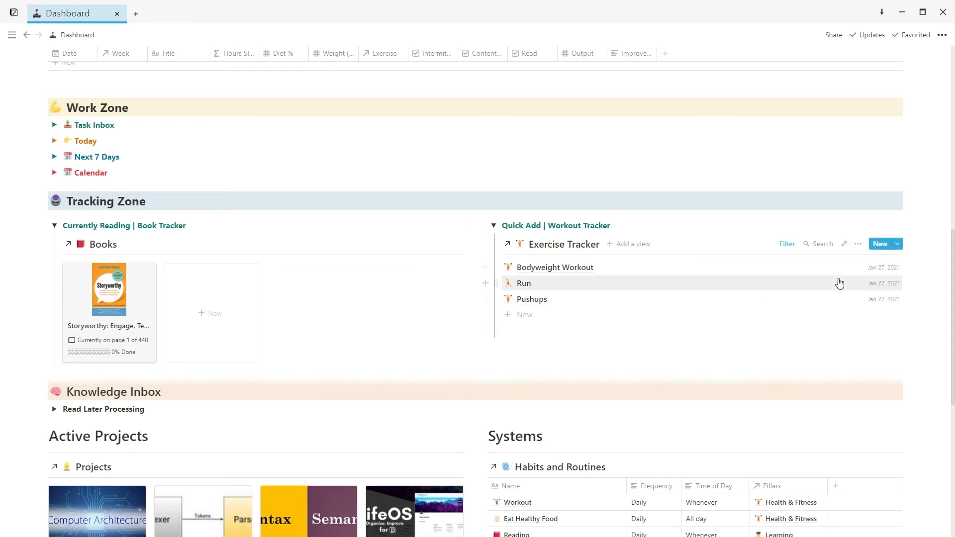
click(897, 244)
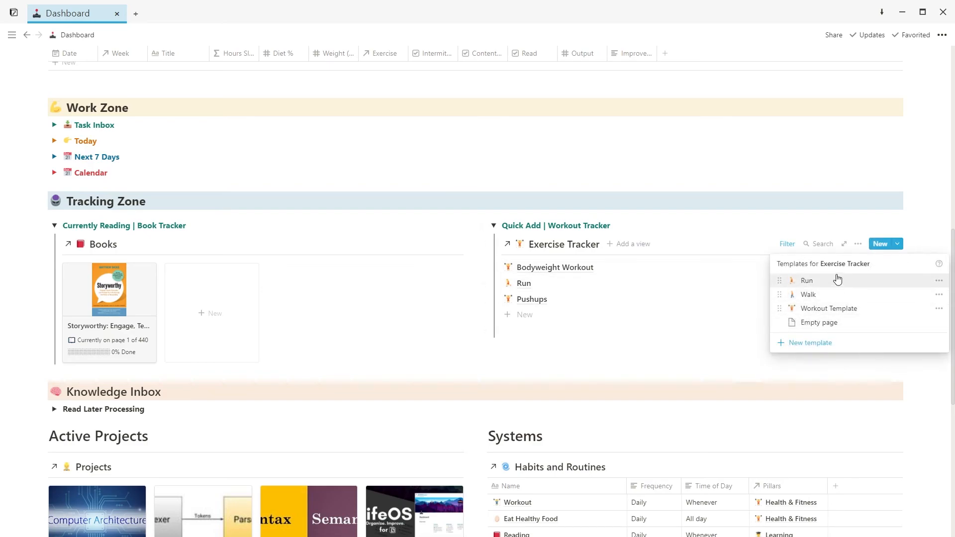
click(675, 243)
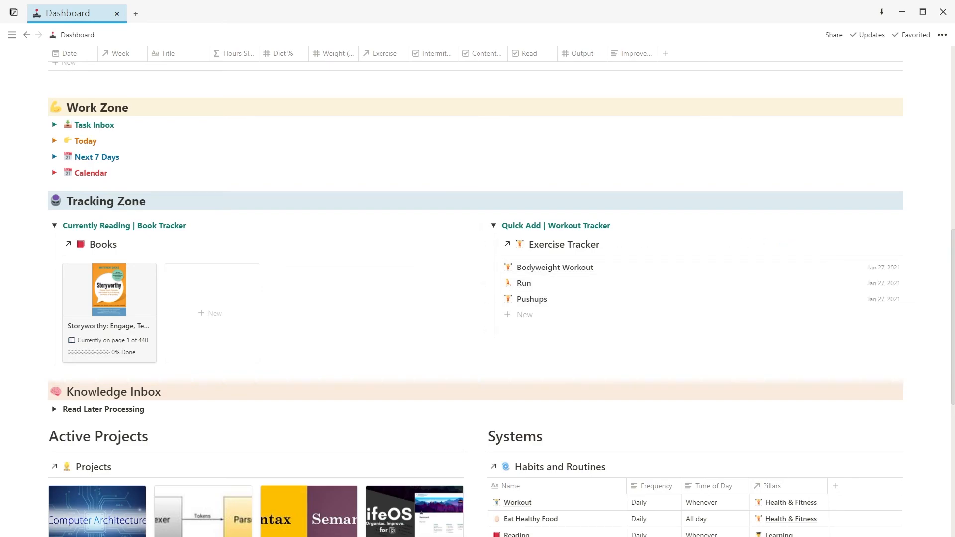